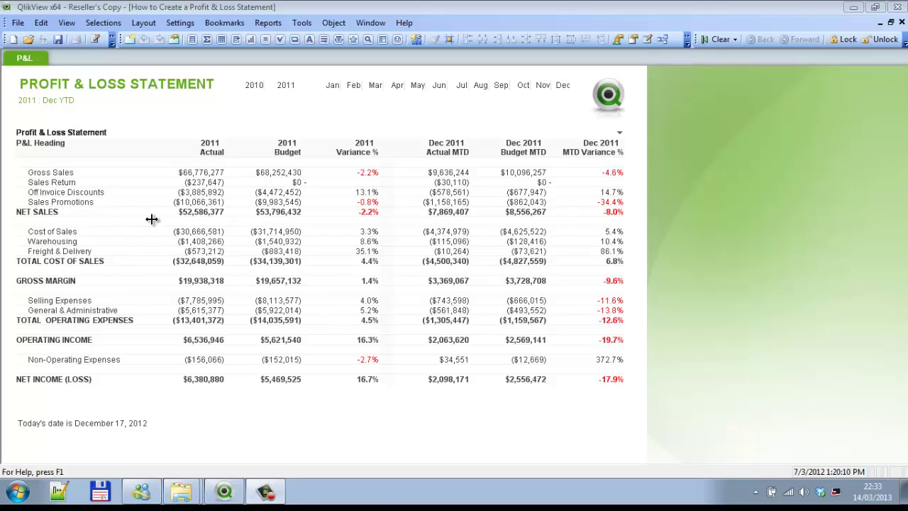
Clear the table selection and create a new text object on custom layer 127.
click(514, 228)
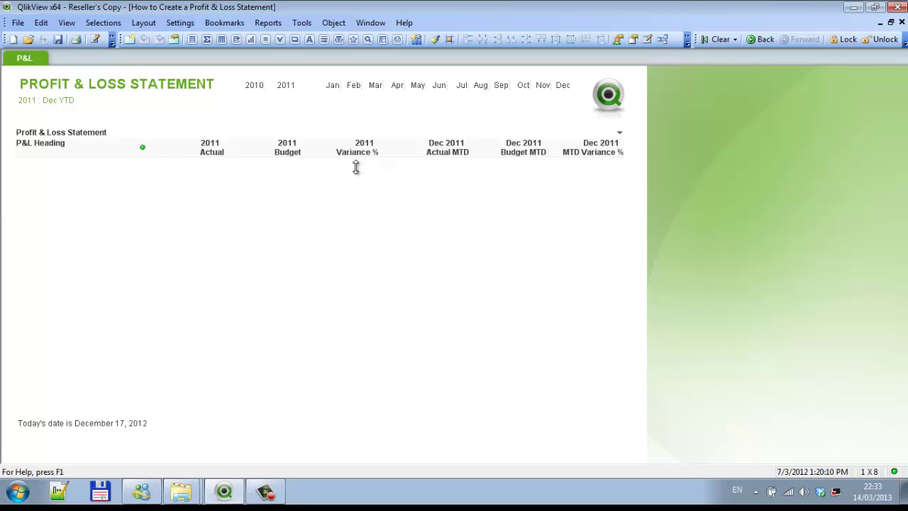
click(714, 42)
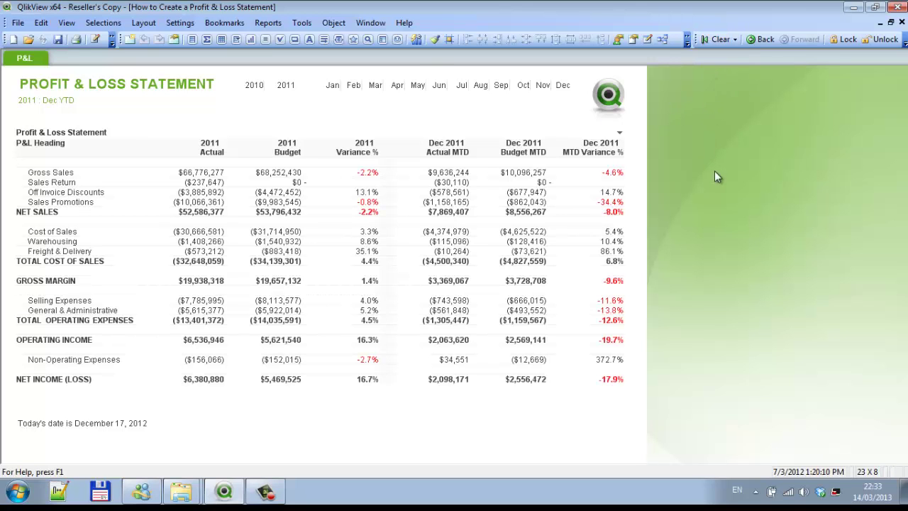
click(311, 40)
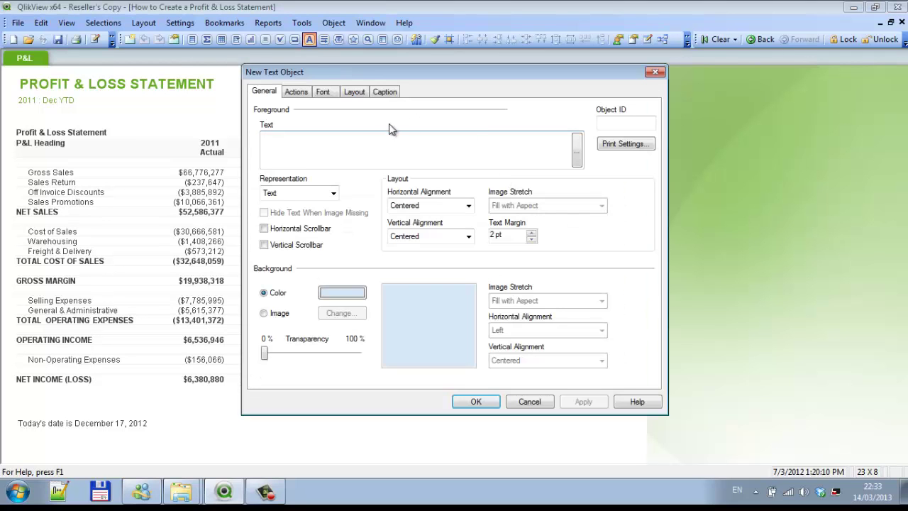
click(354, 92)
click(454, 156)
text(127)
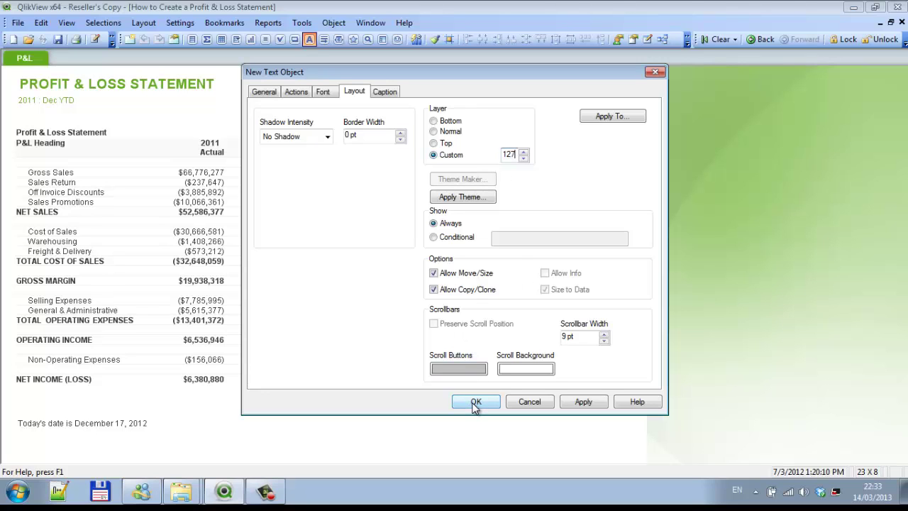
click(476, 403)
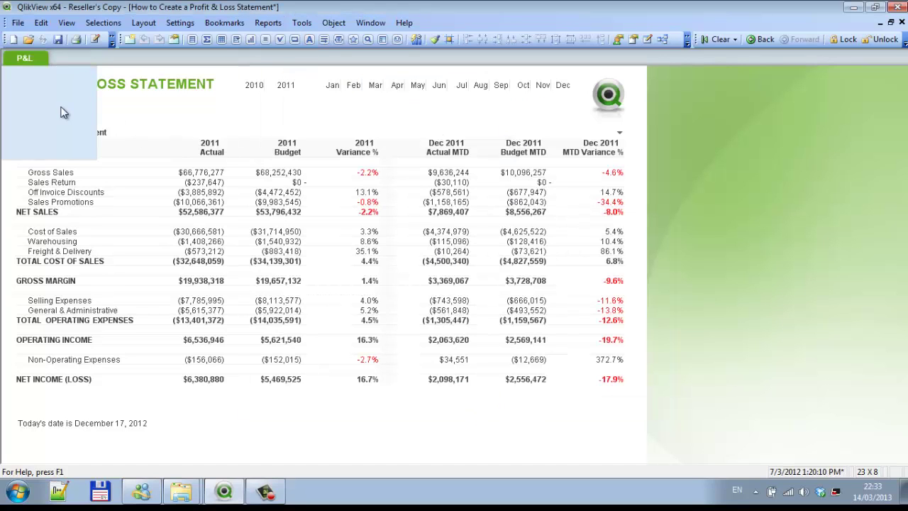
Flatten the new text object into a thin bar beside the P&L table.
drag(598, 189, 809, 193)
drag(797, 254, 799, 175)
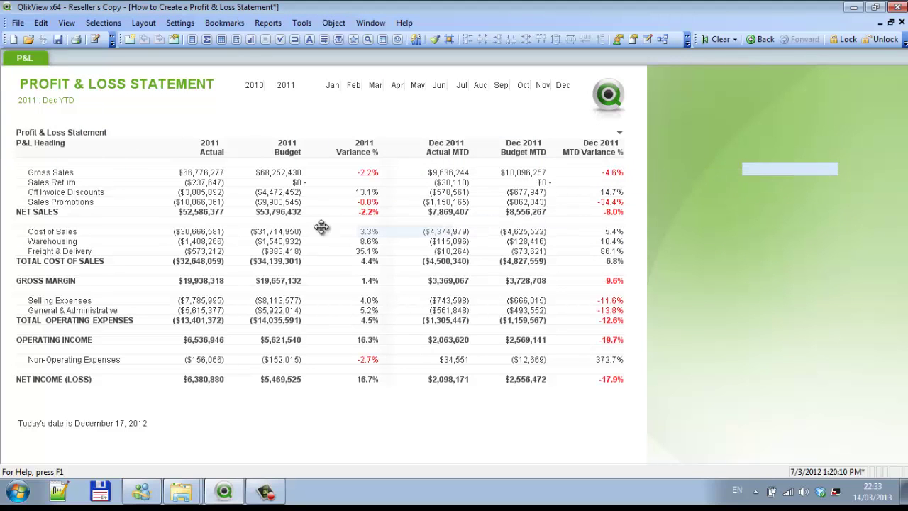
drag(226, 231, 722, 193)
Give the thin bar a black background colour.
right_click(722, 193)
click(762, 203)
click(264, 91)
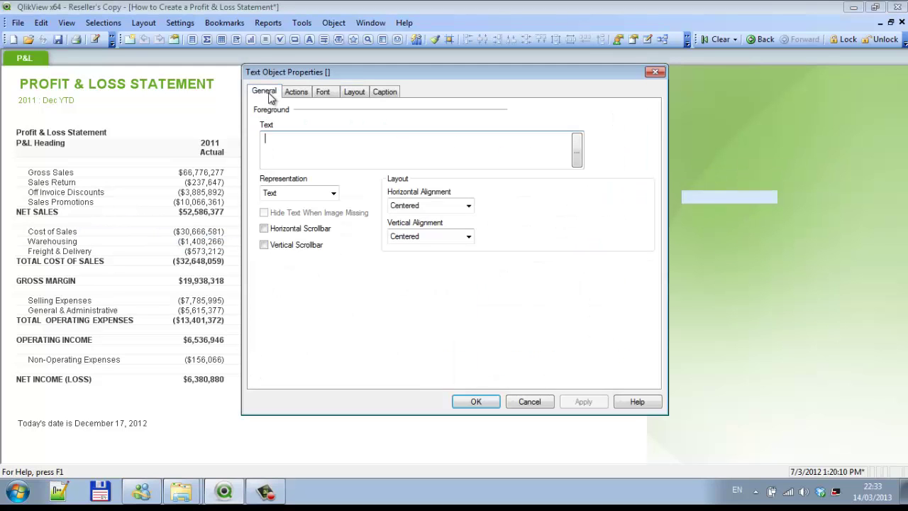
click(343, 293)
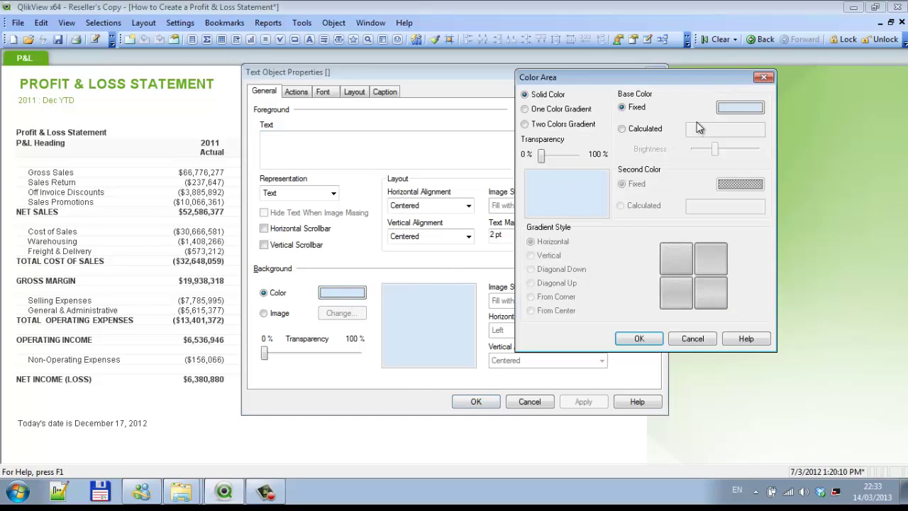
click(727, 108)
click(510, 214)
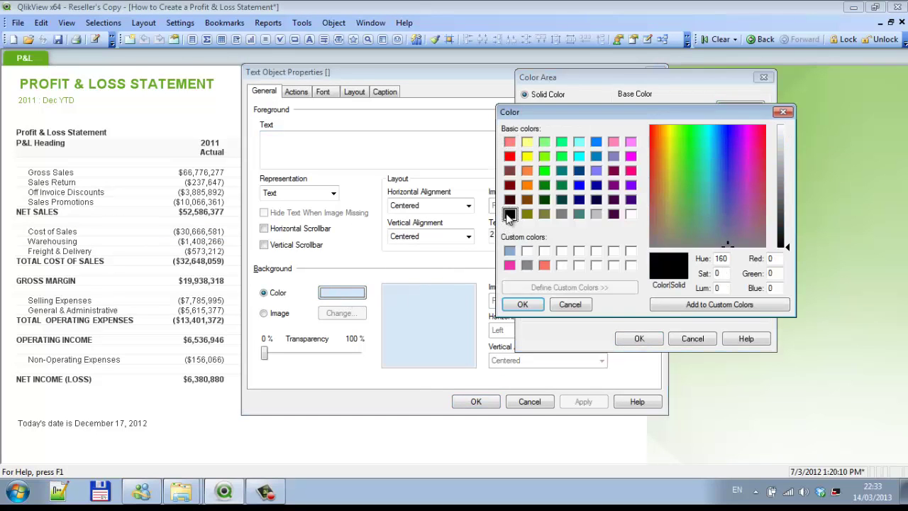
click(522, 304)
click(635, 339)
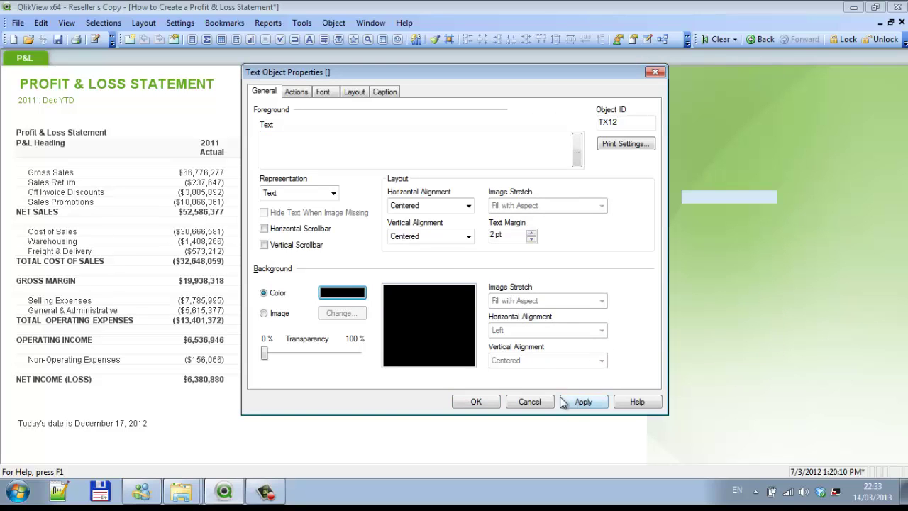
click(486, 401)
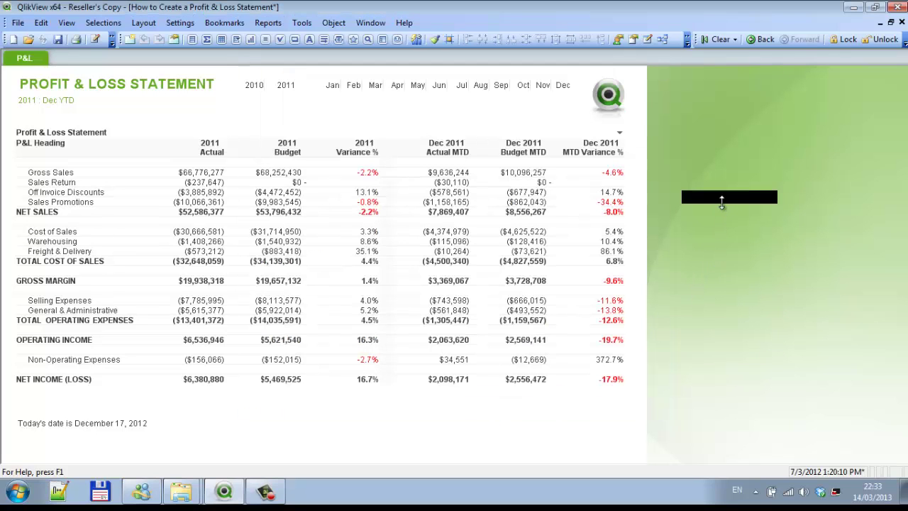
Thin the black bar and stretch it across the full table width under NET SALES.
drag(721, 202, 57, 218)
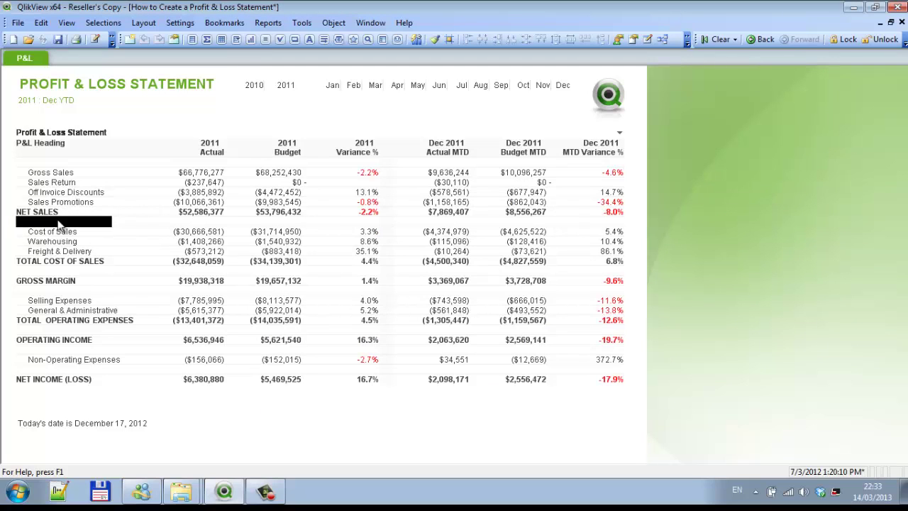
drag(117, 219, 638, 225)
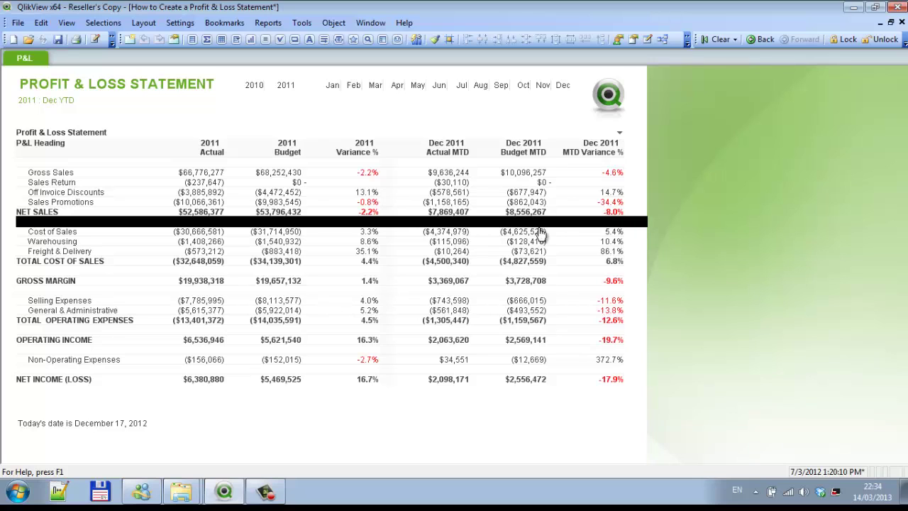
right_click(508, 229)
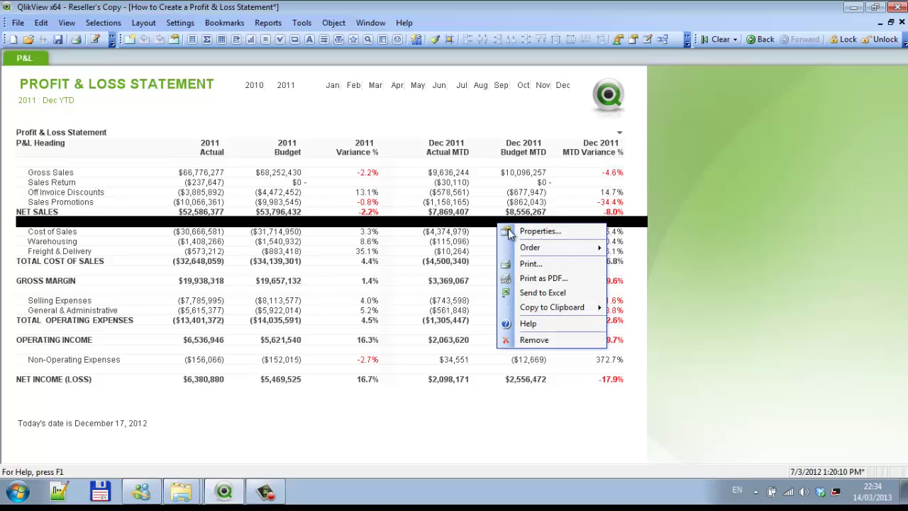
Set the bar's background transparency to 100%.
click(532, 230)
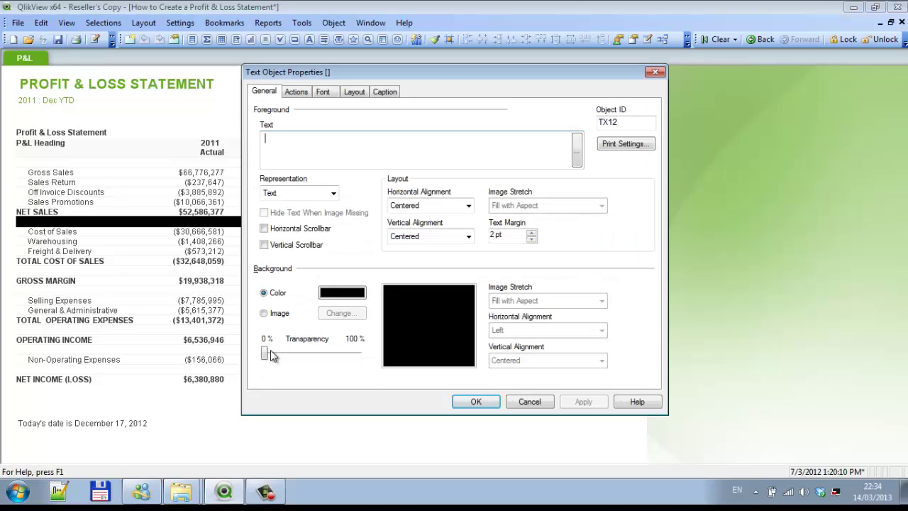
drag(265, 355, 358, 354)
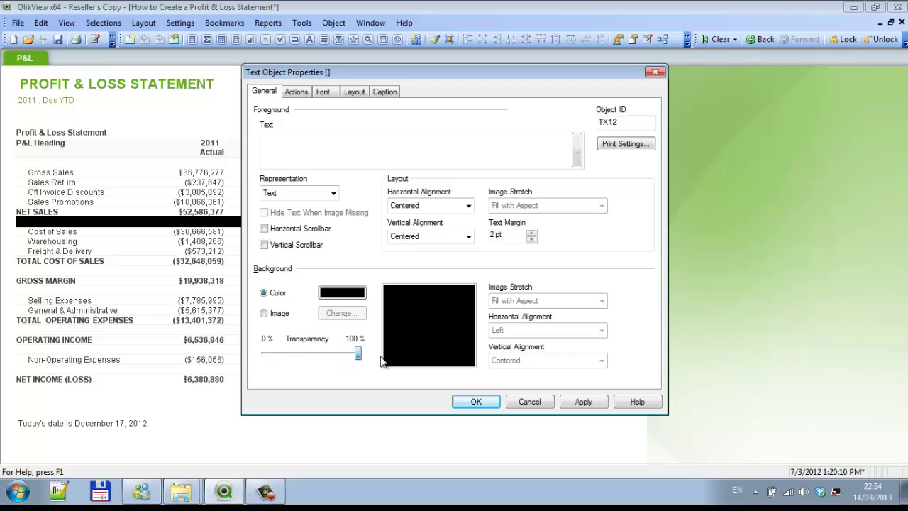
click(476, 401)
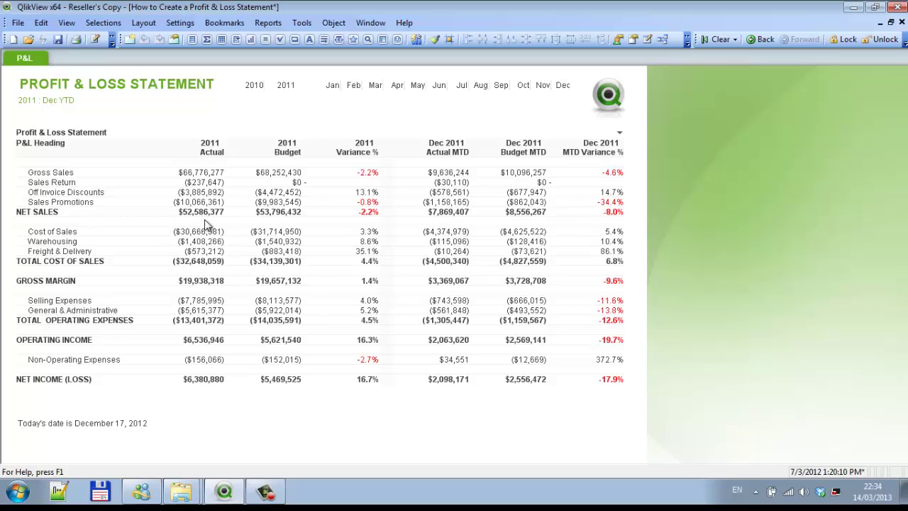
Uncheck Allow Move/Size in the invisible bar's Layout settings.
right_click(364, 226)
click(406, 230)
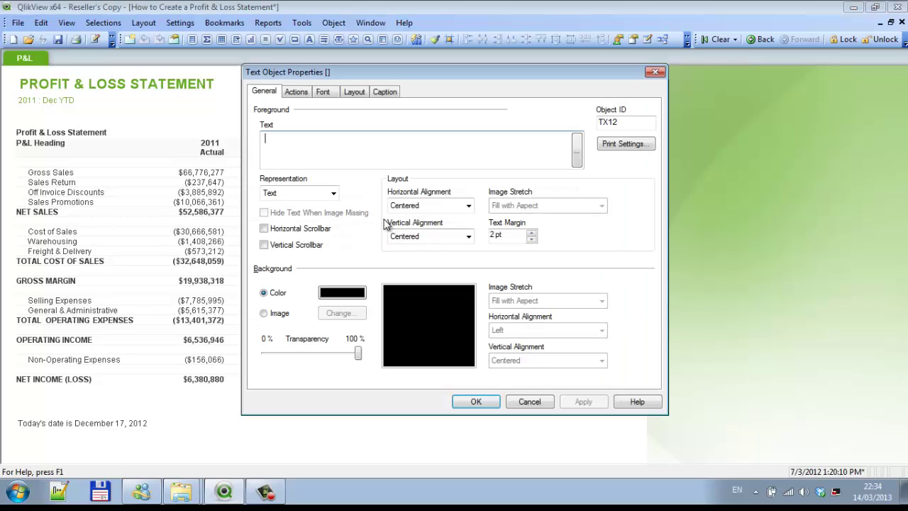
click(354, 92)
click(436, 274)
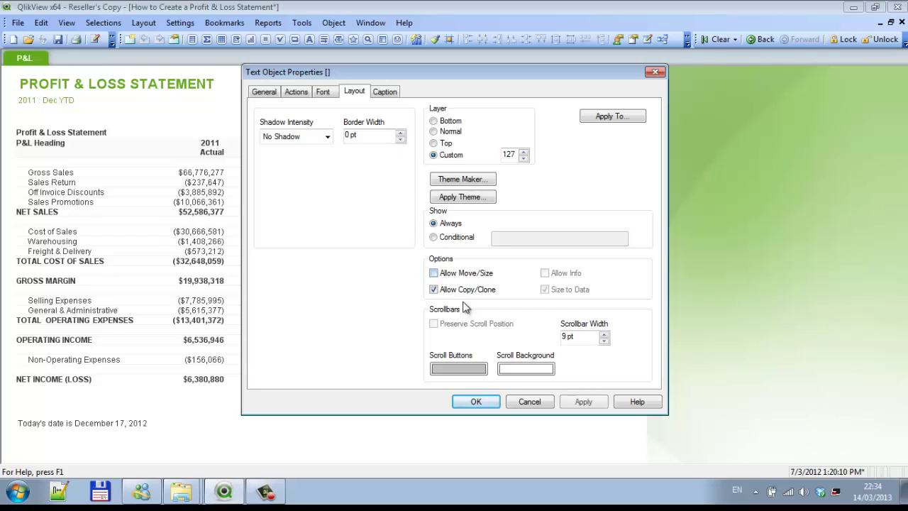
click(477, 402)
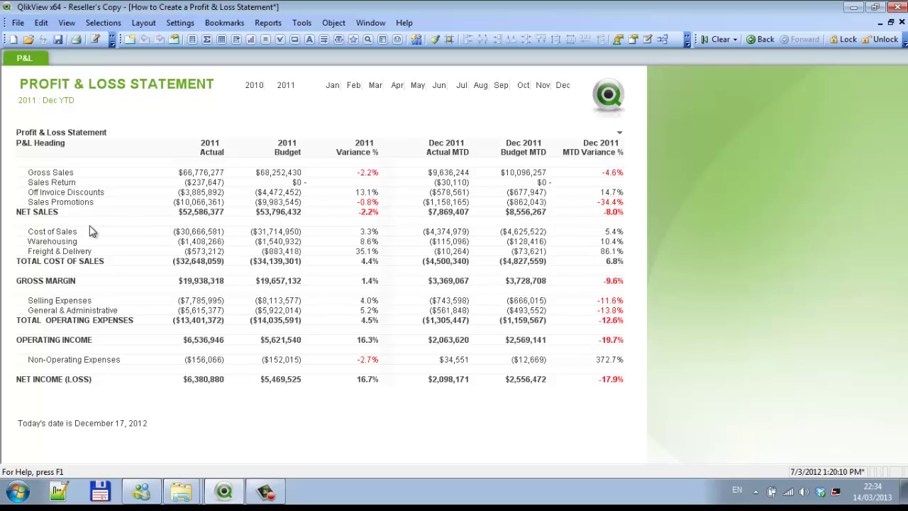
click(61, 273)
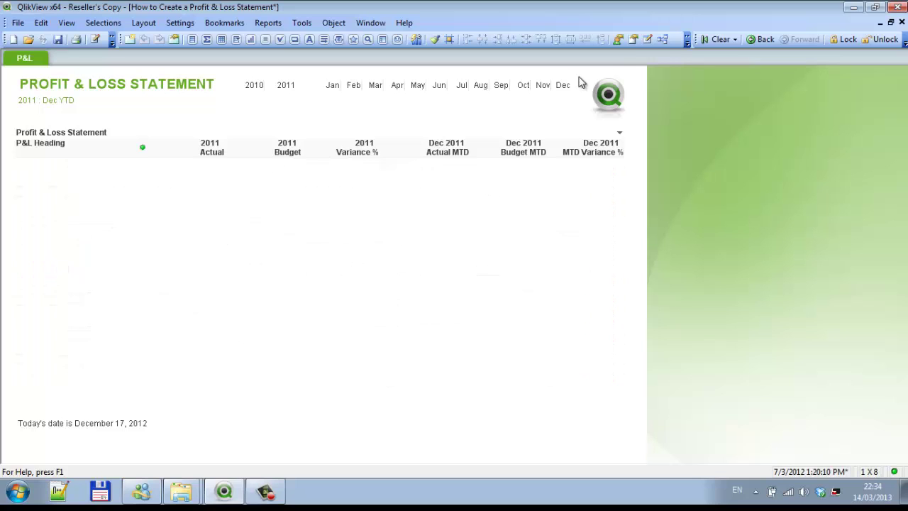
click(717, 40)
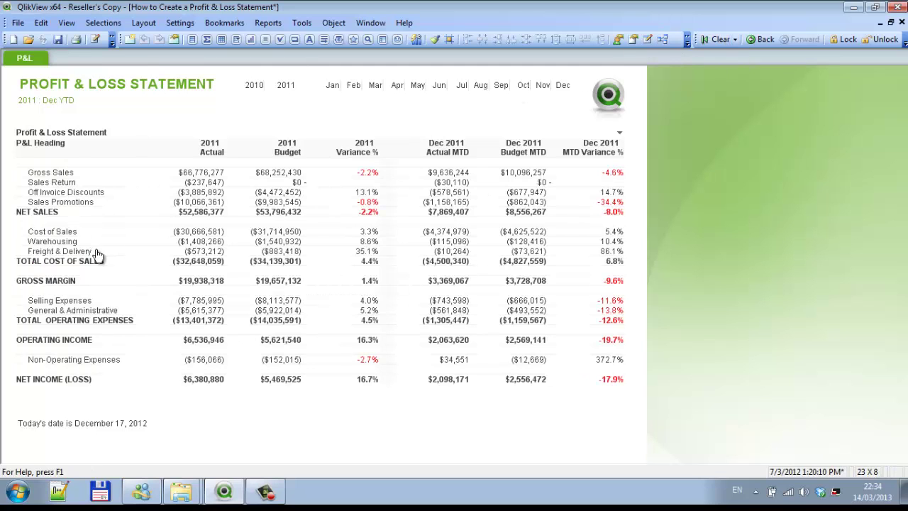
click(44, 296)
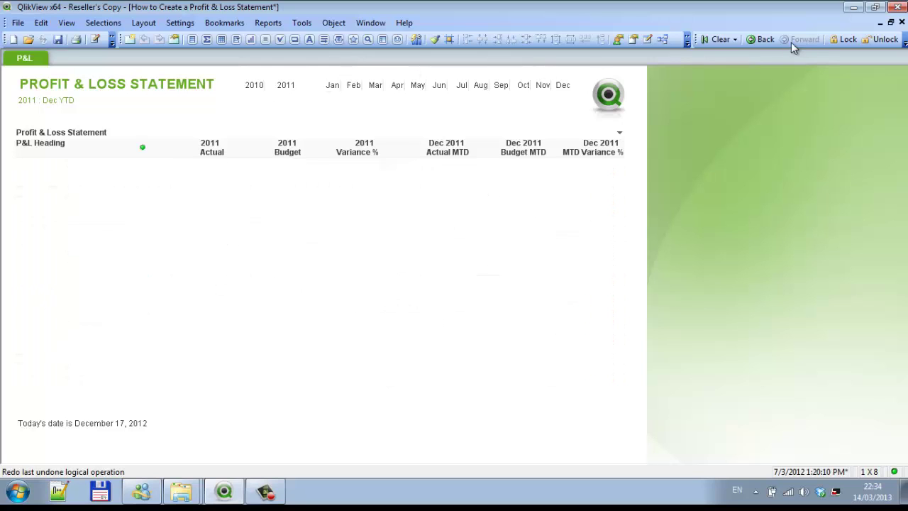
click(718, 39)
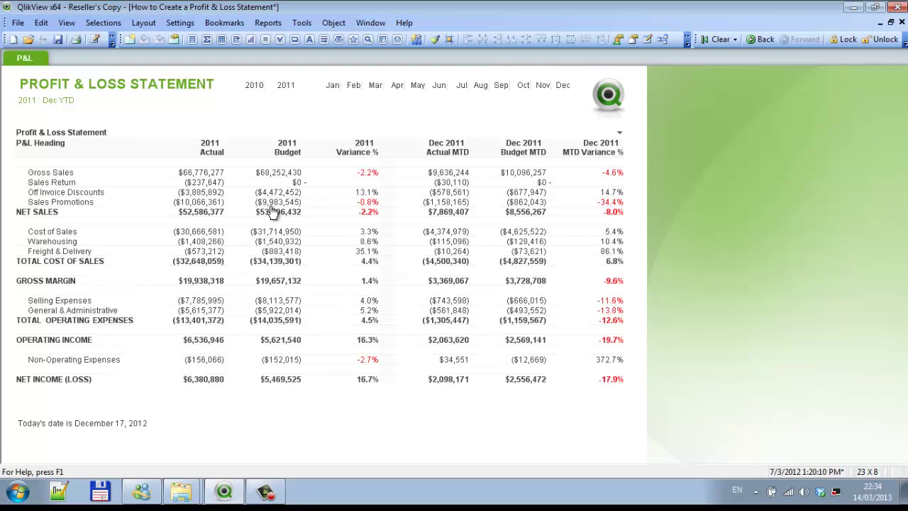
Re-enable Allow Move/Size on the invisible bar layered over the table.
right_click(220, 224)
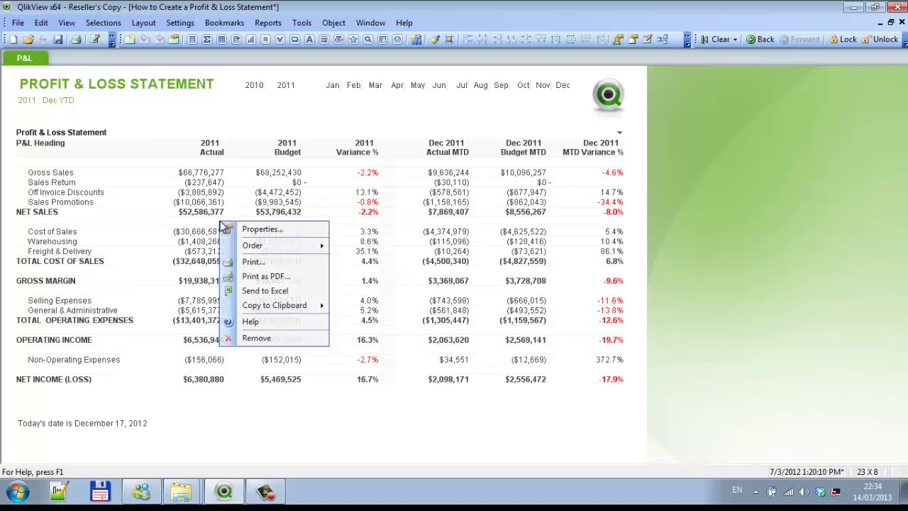
click(259, 228)
click(435, 274)
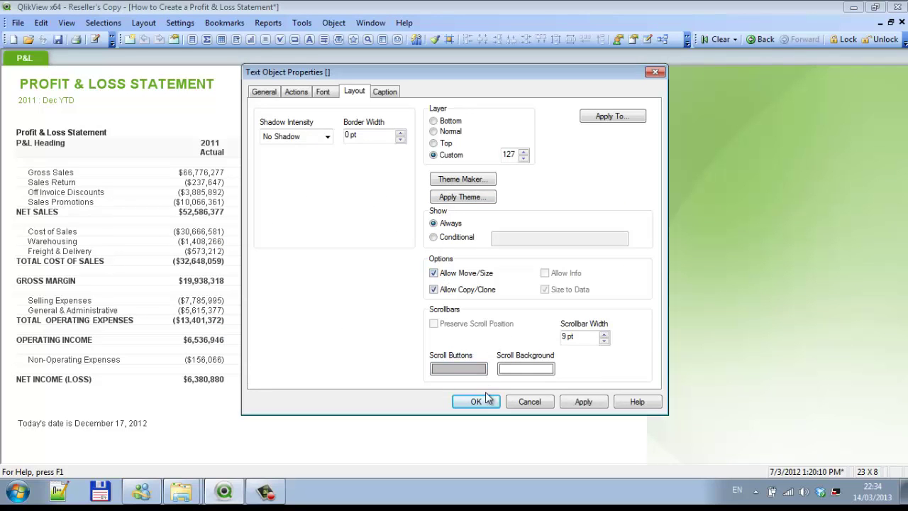
click(476, 401)
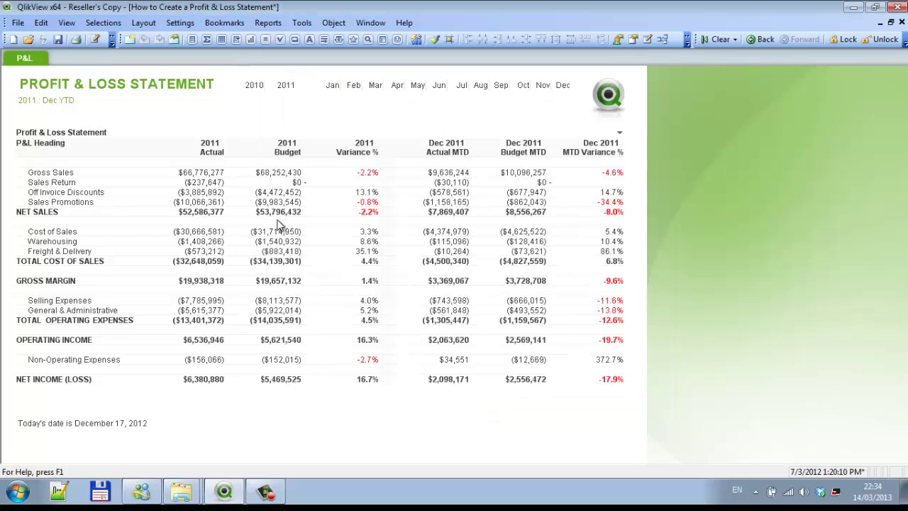
Lower the bar's transparency so it shows dark, and move it above the GROSS MARGIN row.
right_click(278, 272)
click(306, 280)
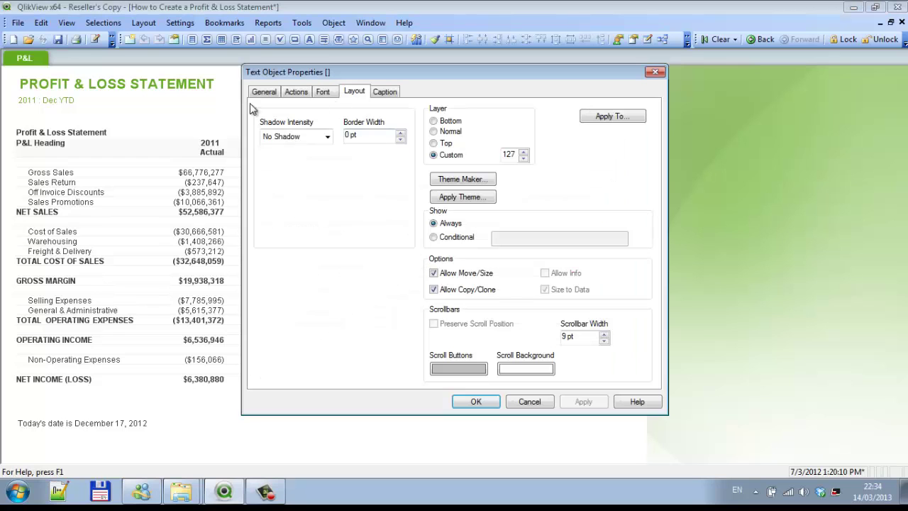
click(263, 93)
click(316, 353)
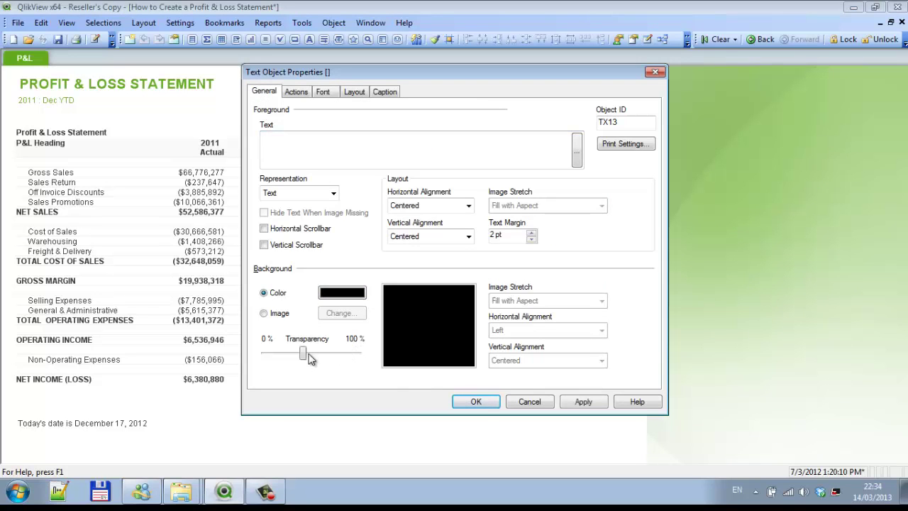
click(476, 401)
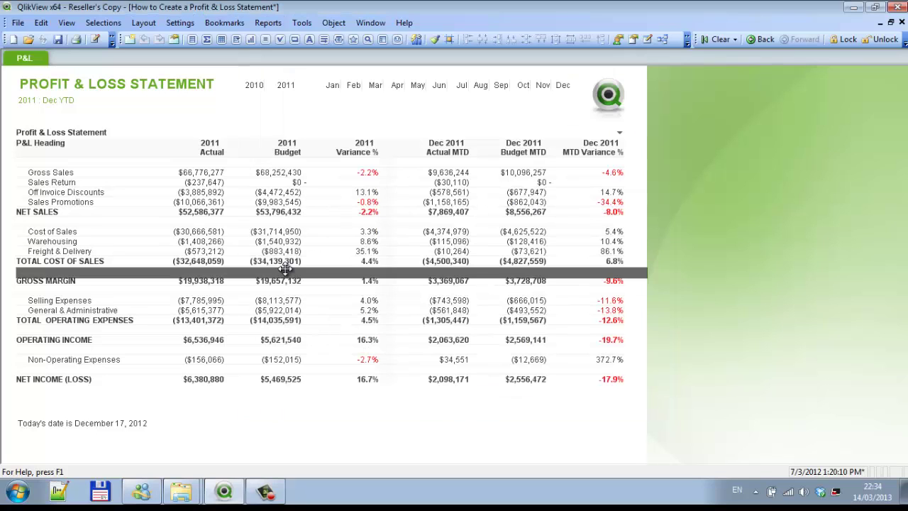
drag(286, 269, 273, 365)
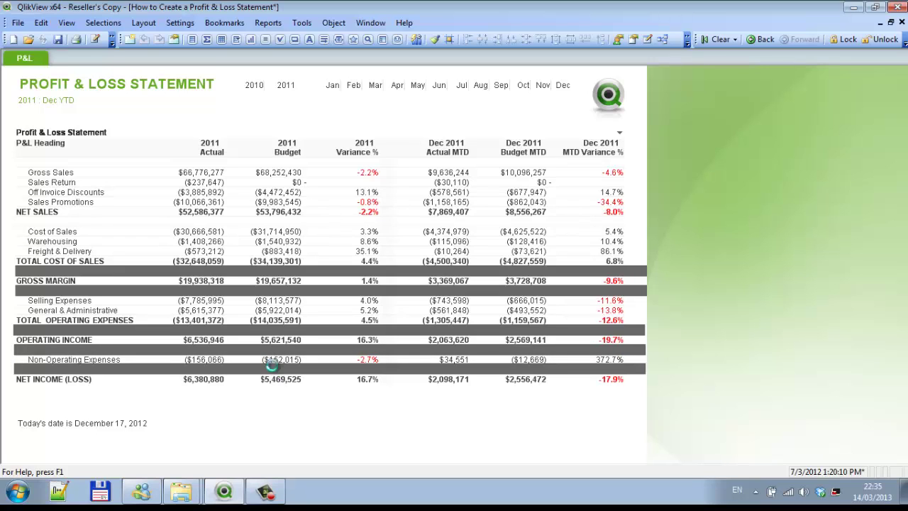
Set the bar below TOTAL COST OF SALES and the next bar to 100% transparency.
right_click(254, 273)
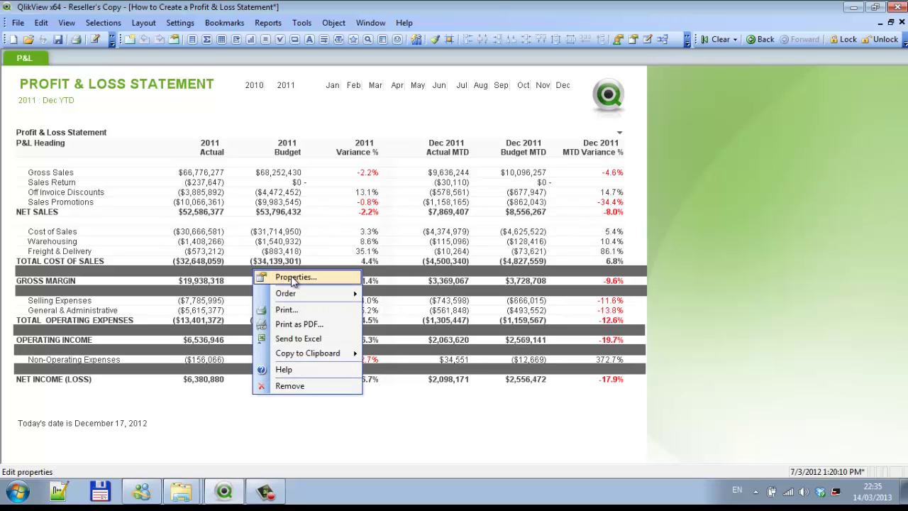
click(280, 278)
drag(300, 355, 375, 358)
click(476, 402)
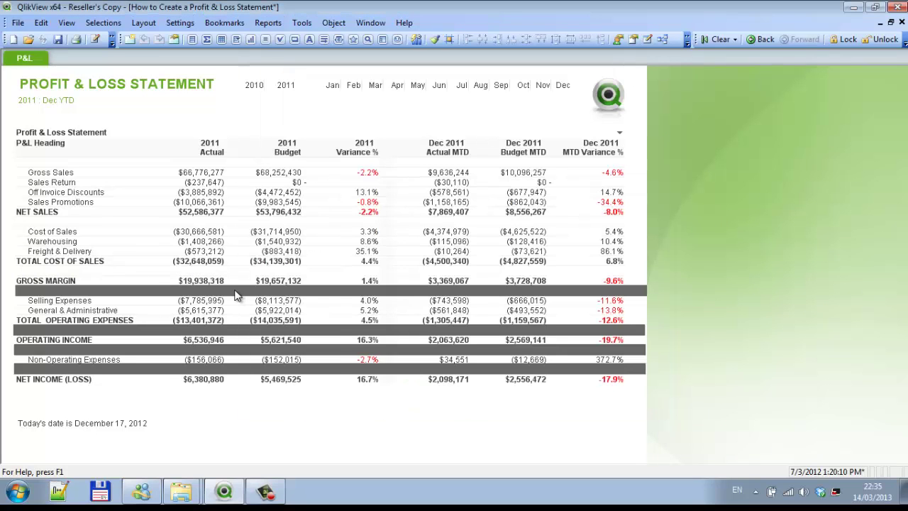
right_click(237, 291)
click(270, 299)
drag(303, 355, 362, 355)
click(476, 402)
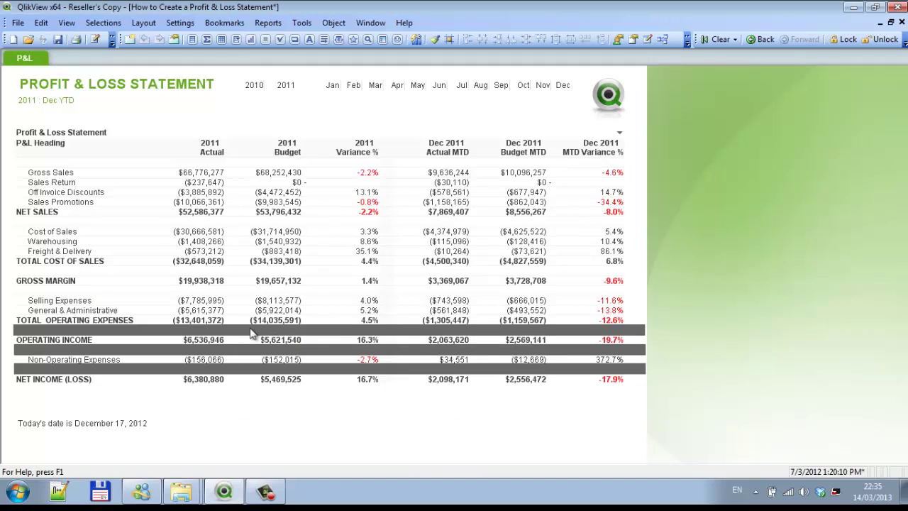
Make the bars below TOTAL OPERATING EXPENSES, OPERATING INCOME, and the last one fully transparent.
right_click(251, 331)
click(279, 345)
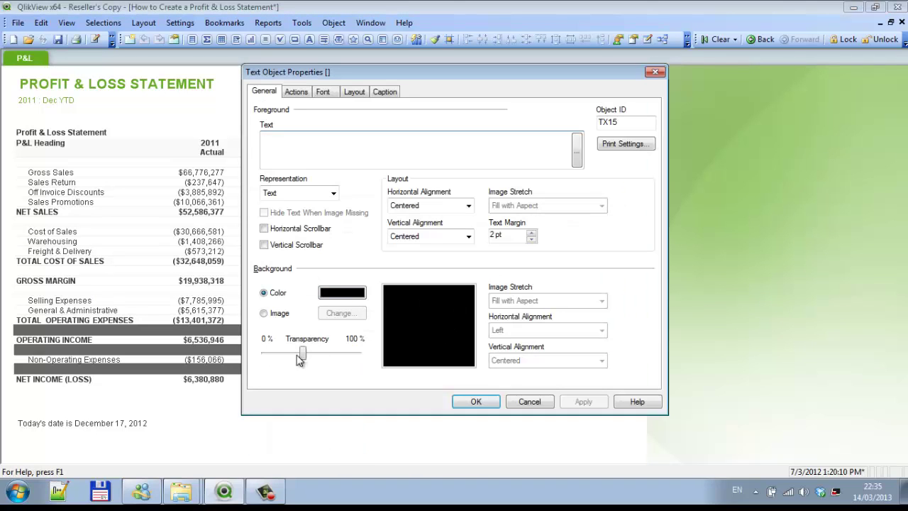
click(474, 401)
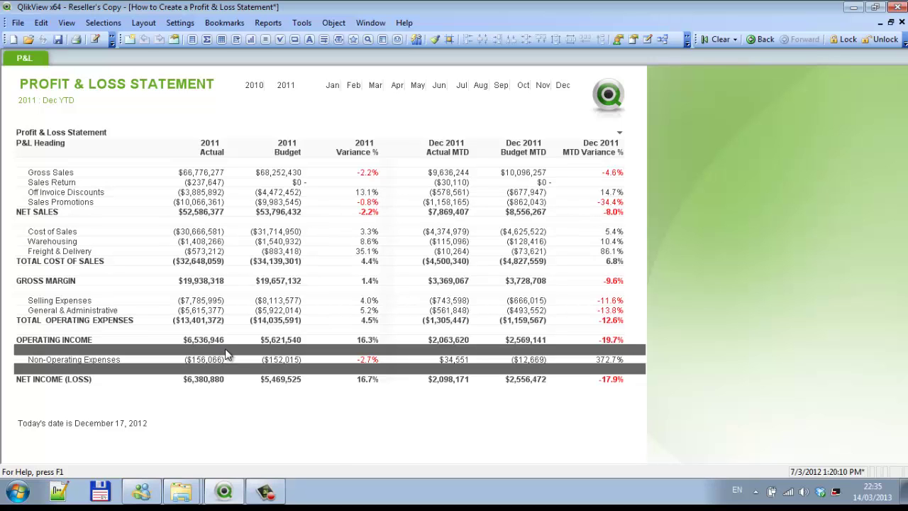
right_click(225, 351)
click(264, 356)
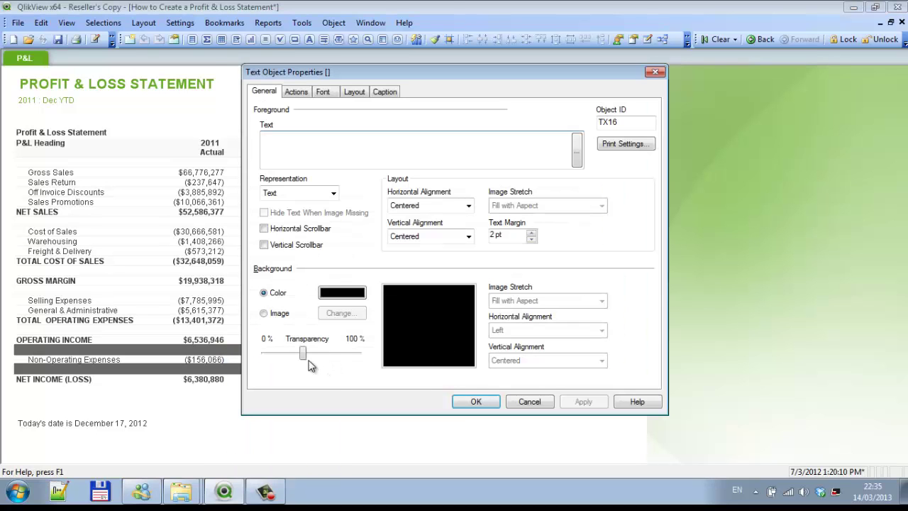
drag(303, 353, 359, 353)
click(476, 402)
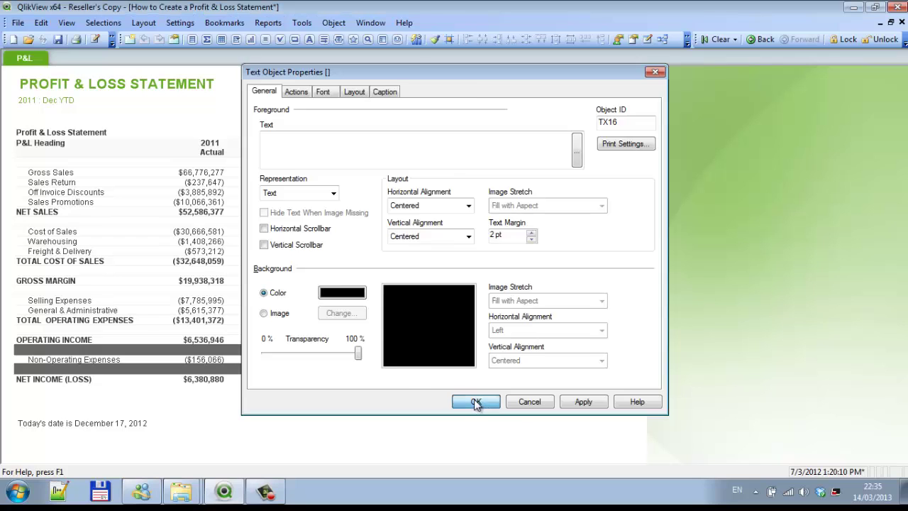
right_click(224, 367)
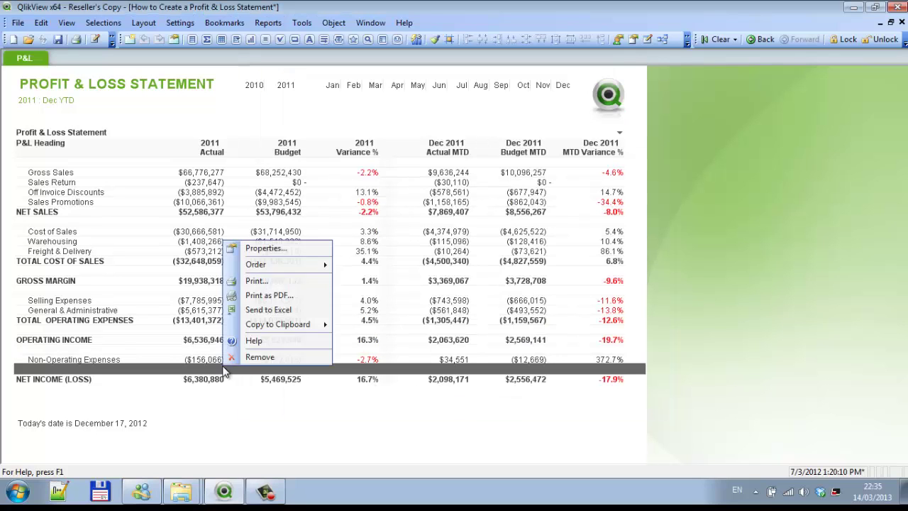
click(270, 250)
drag(303, 353, 359, 353)
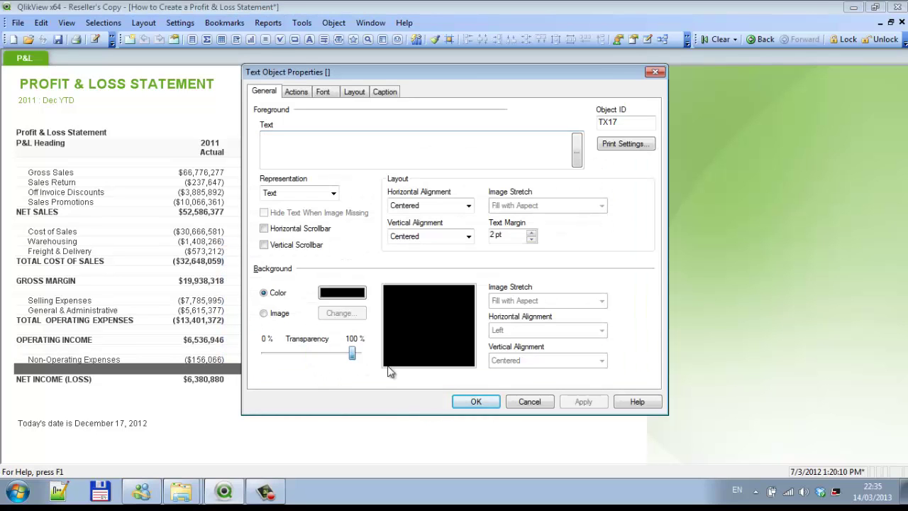
click(476, 401)
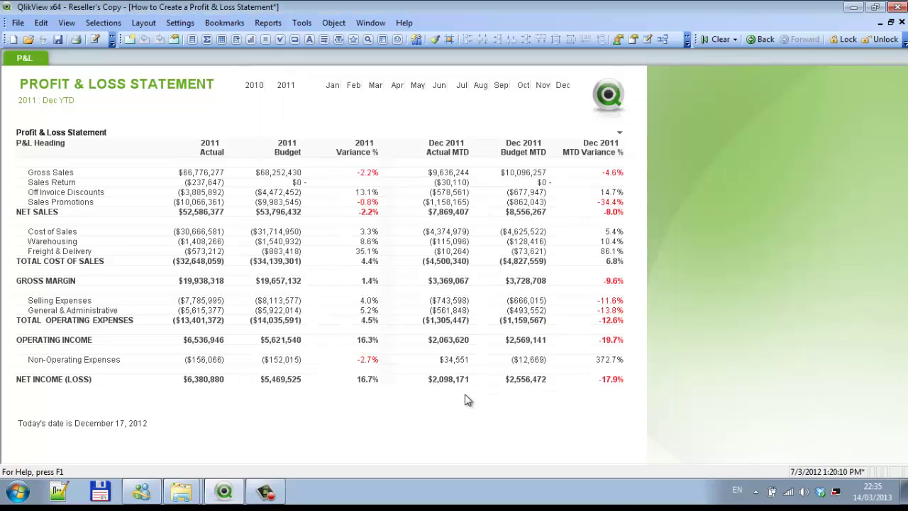
click(194, 211)
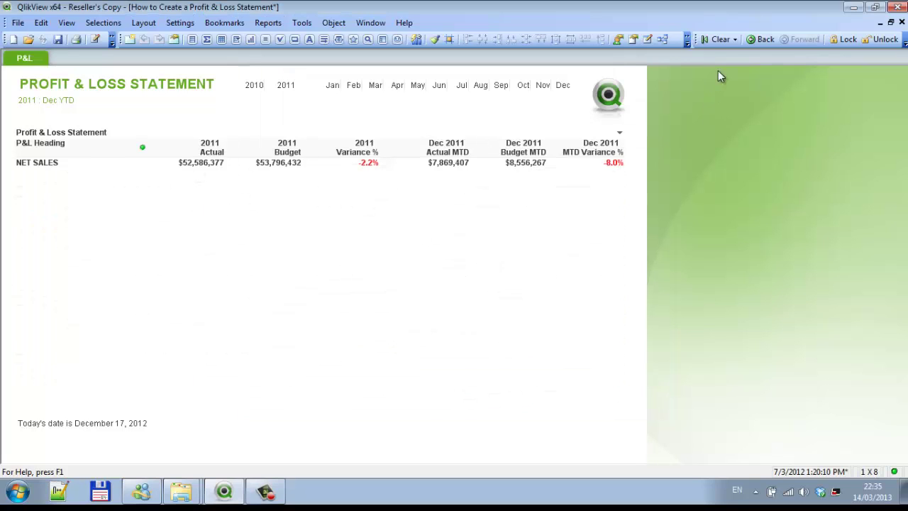
click(717, 39)
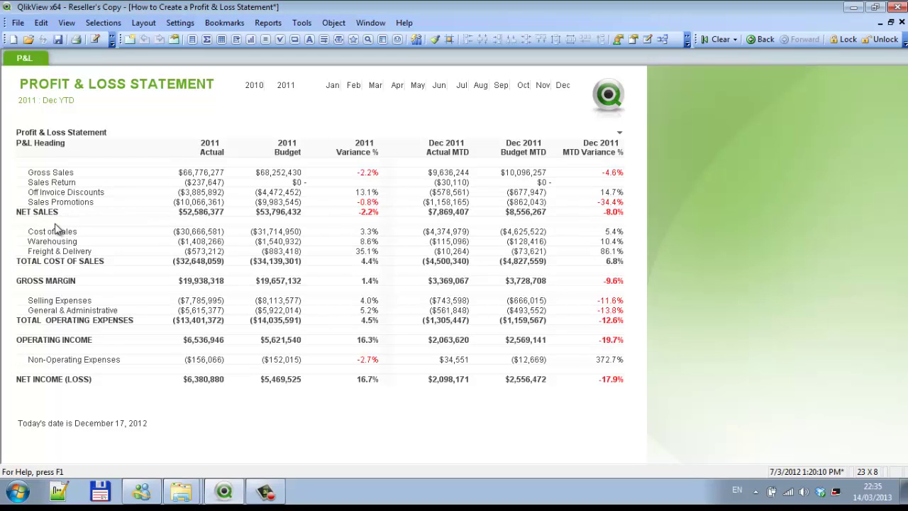